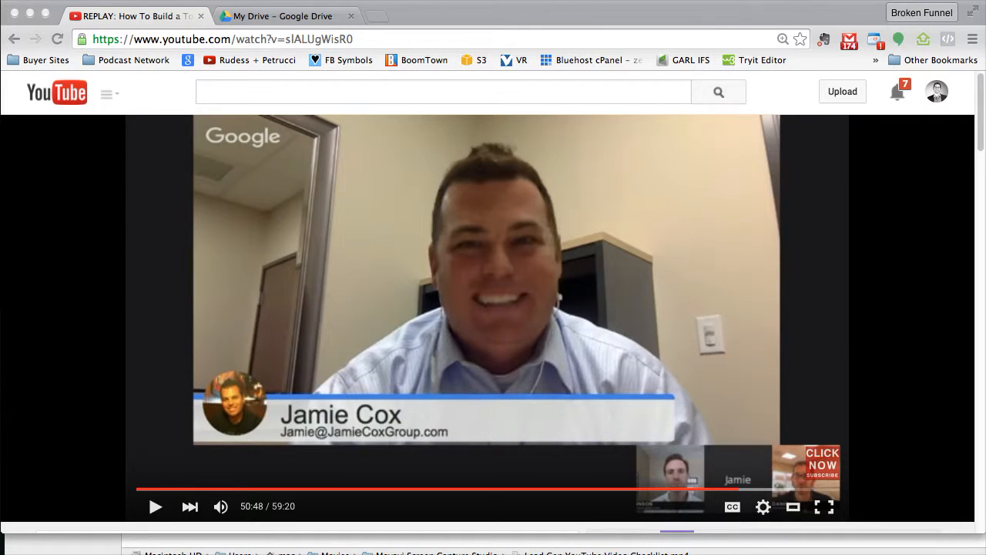
# Step: Capture a Skitch crosshair snapshot of the paused YouTube video player area, about 931 x 522 px
pyautogui.click(740, 0)
pyautogui.click(782, 0)
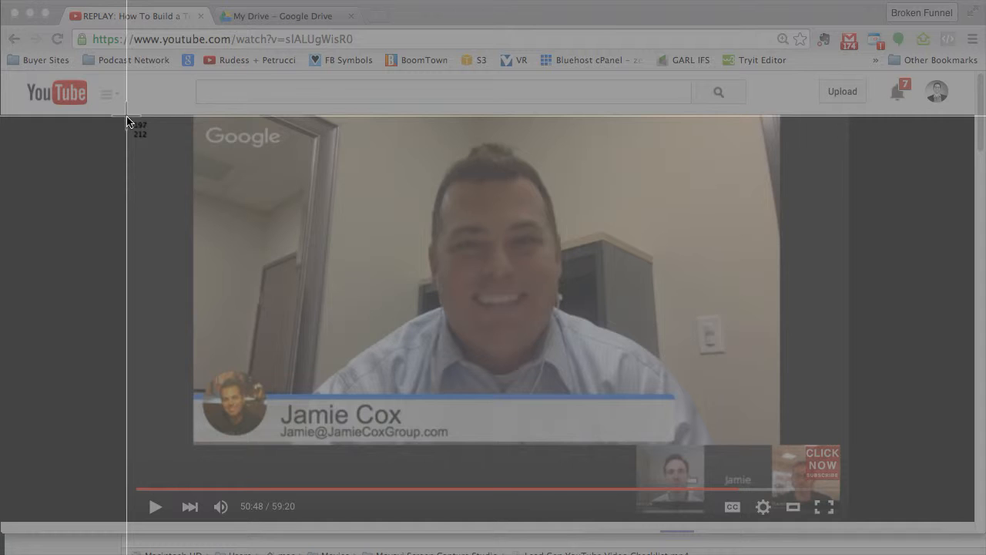
pyautogui.moveTo(127, 119)
pyautogui.mouseDown()
pyautogui.moveTo(253, 214)
pyautogui.moveTo(620, 400)
pyautogui.moveTo(831, 486)
pyautogui.moveTo(845, 524)
pyautogui.mouseUp()
pyautogui.moveTo(777, 438)
pyautogui.mouseDown()
pyautogui.moveTo(752, 463)
pyautogui.moveTo(232, 424)
pyautogui.moveTo(481, 434)
pyautogui.moveTo(197, 477)
pyautogui.moveTo(700, 478)
pyautogui.moveTo(351, 438)
pyautogui.moveTo(809, 441)
pyautogui.mouseUp()
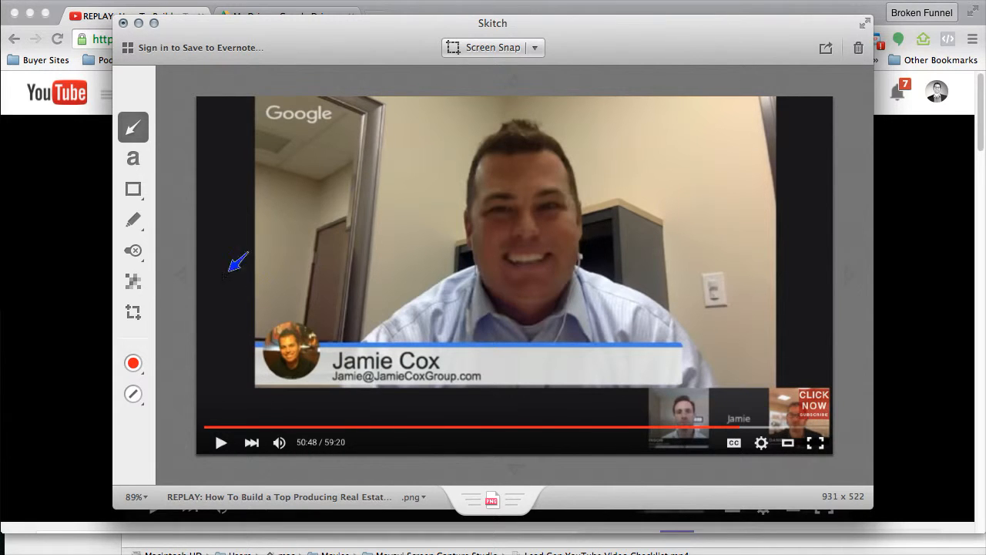
# Step: Export the snapshot as a JPG named "Episode 18 screenshot A" into the 2. McDaniel RES folder
pyautogui.click(71, 0)
pyautogui.click(116, 3)
pyautogui.click(657, 361)
pyautogui.click(71, 0)
pyautogui.click(104, 20)
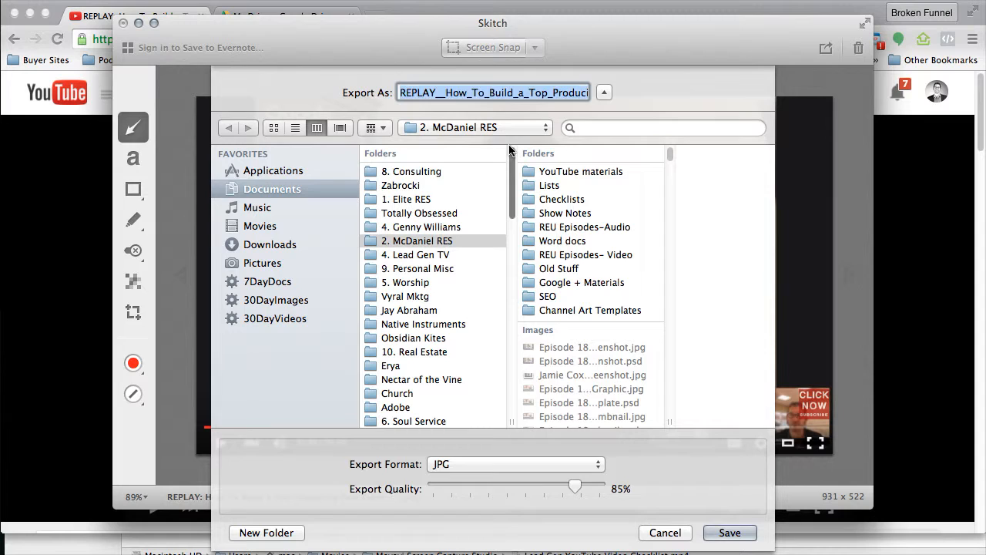
pyautogui.write('Episode 18 ')
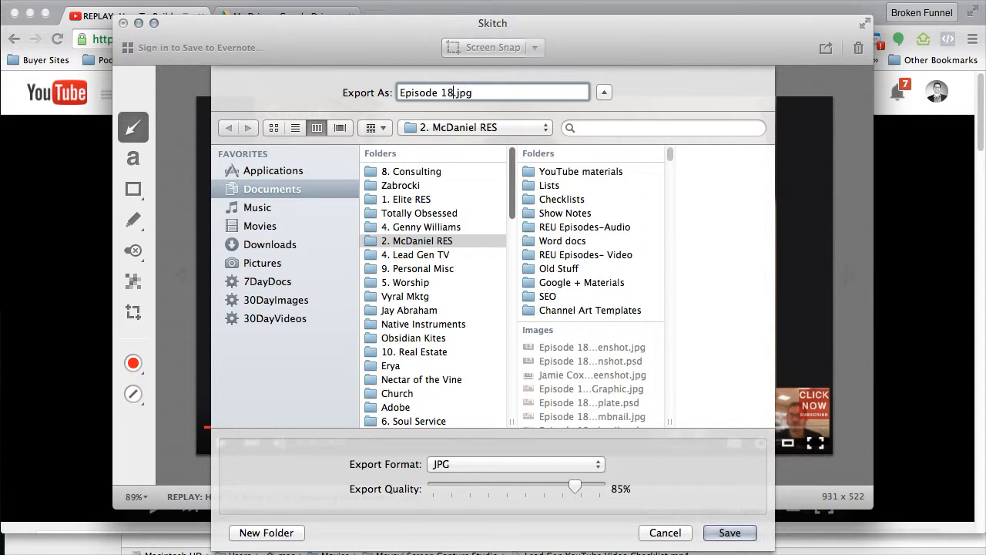
pyautogui.write('screenshot A')
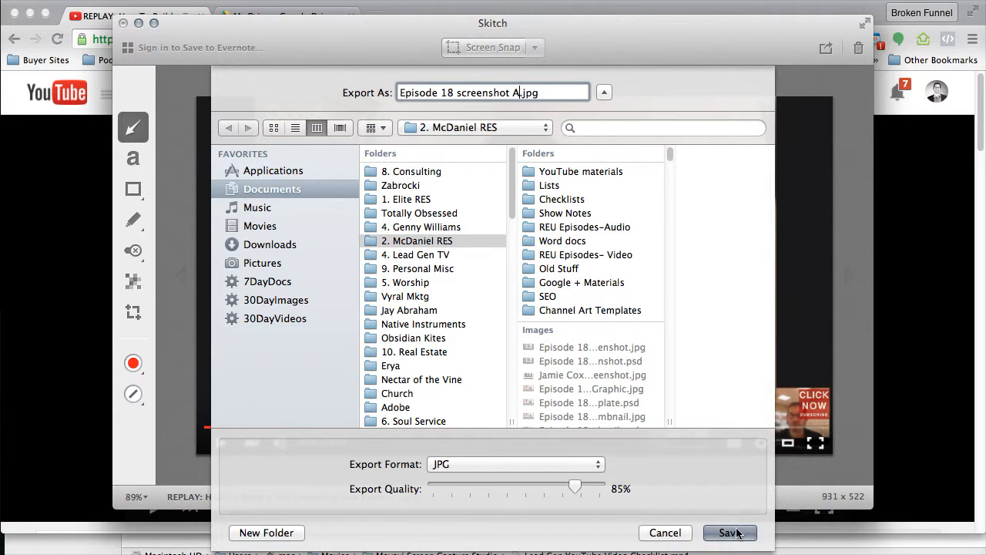
pyautogui.press('Return')
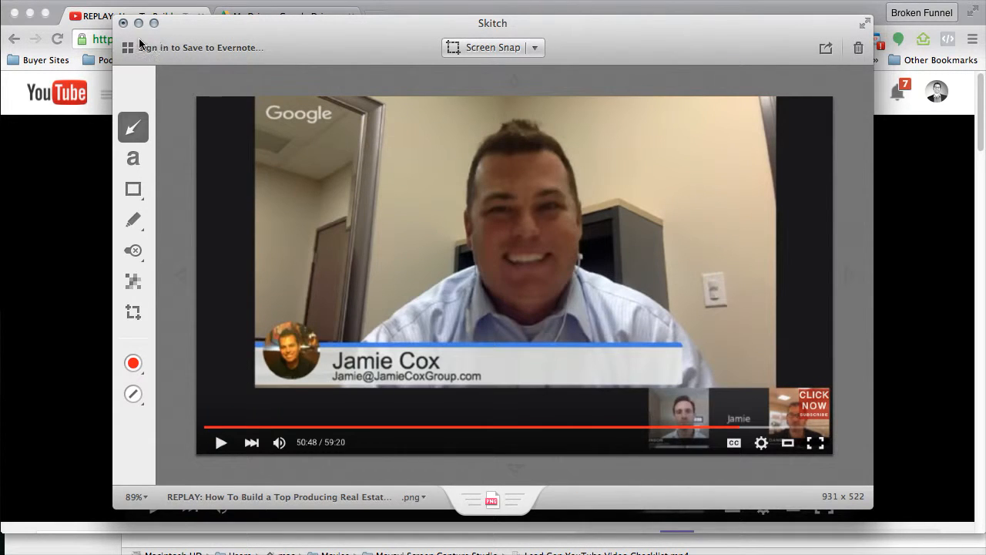
# Step: Minimize Skitch, switch to Photoshop and open Episode 18 screenshot A.jpg from the 2. McDaniel RES folder
pyautogui.click(139, 24)
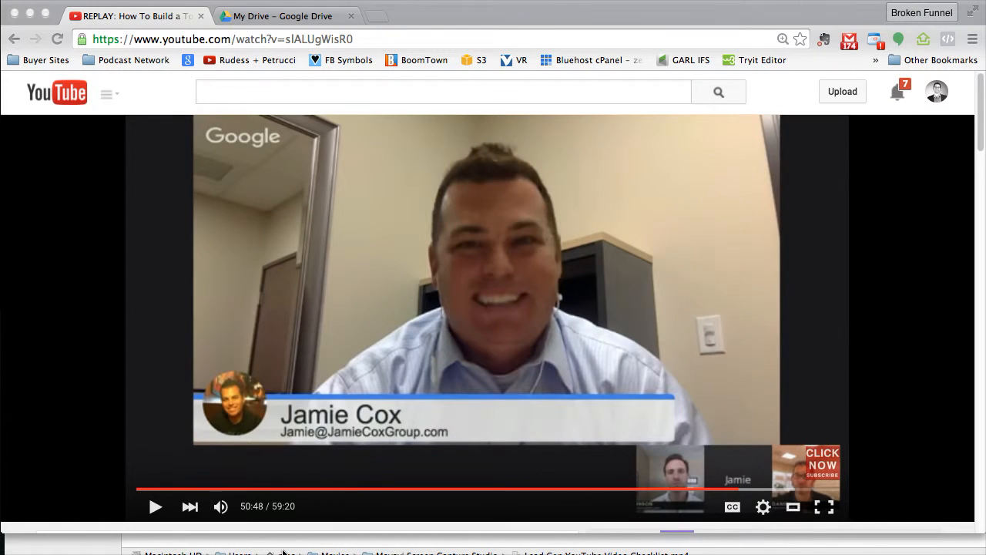
pyautogui.click(377, 554)
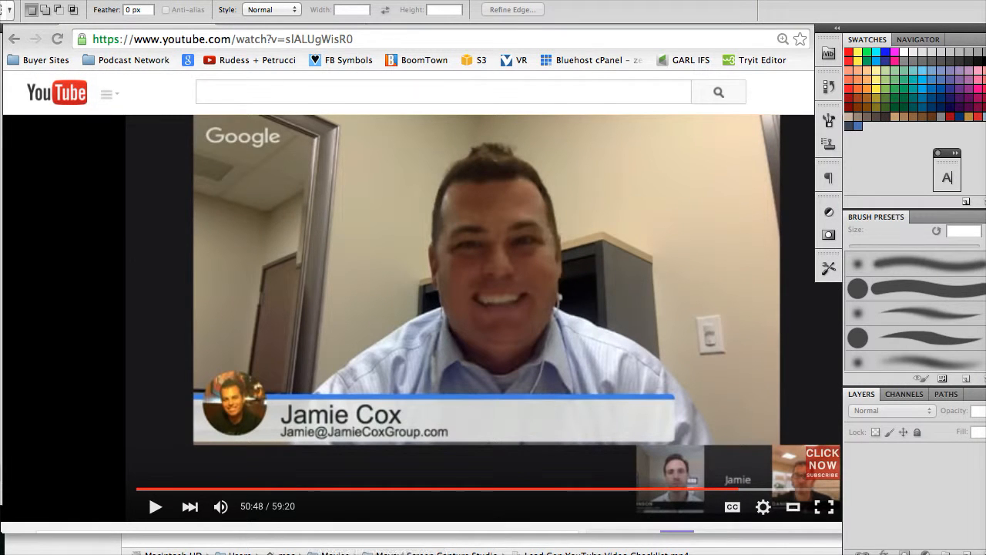
pyautogui.click(93, 0)
pyautogui.click(123, 0)
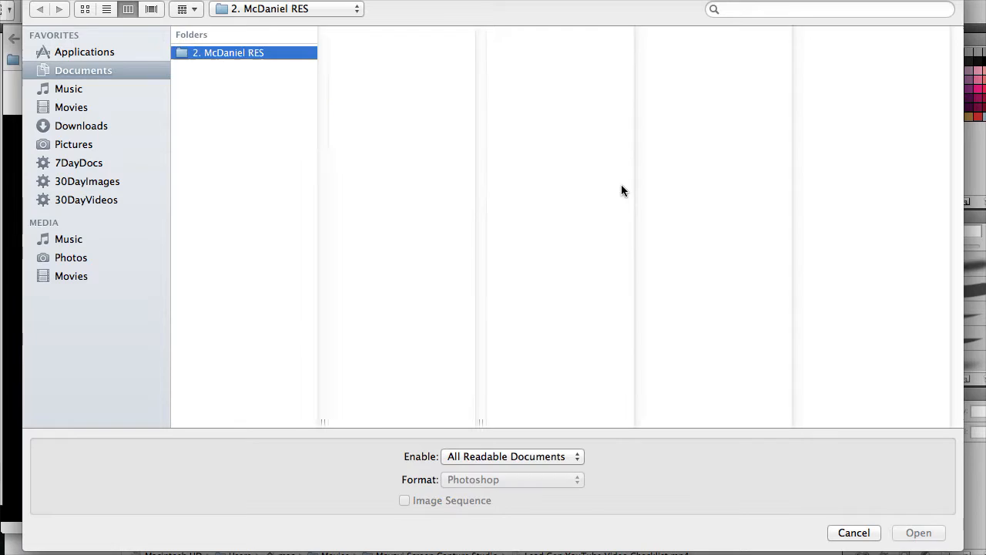
pyautogui.doubleClick(412, 228)
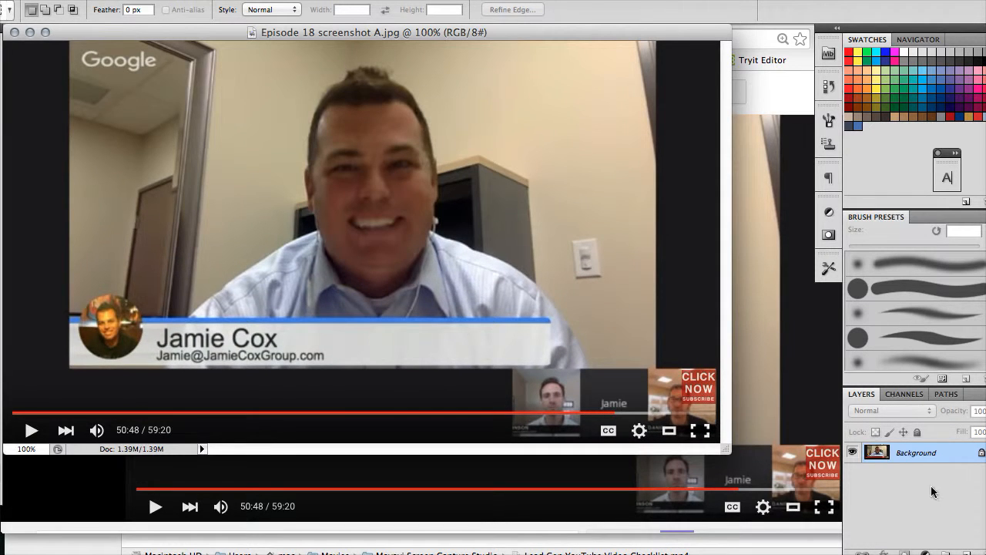
# Step: Place play_button.png from the YouTube materials folder on a new layer over the screenshot and set its opacity to 48%
pyautogui.click(966, 552)
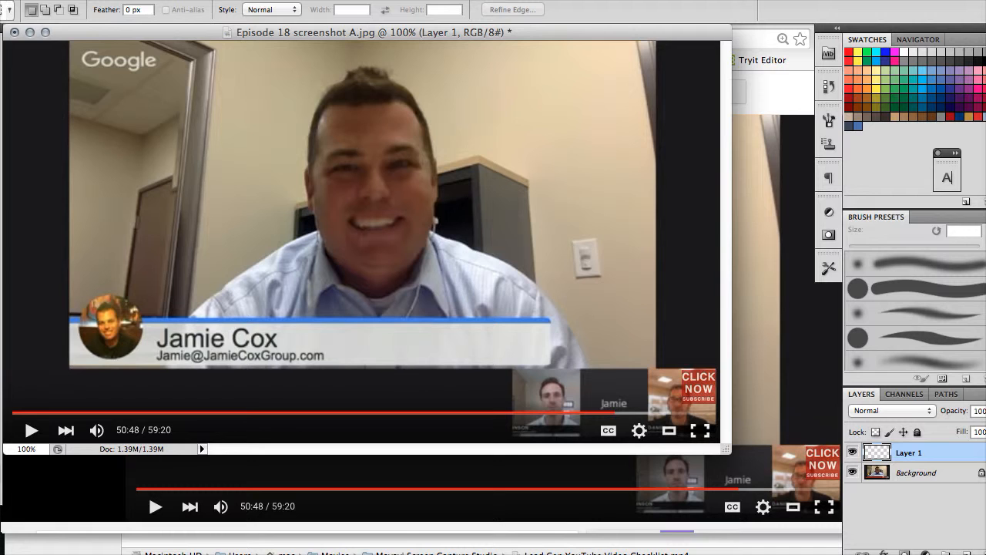
pyautogui.click(96, 1)
pyautogui.click(151, 277)
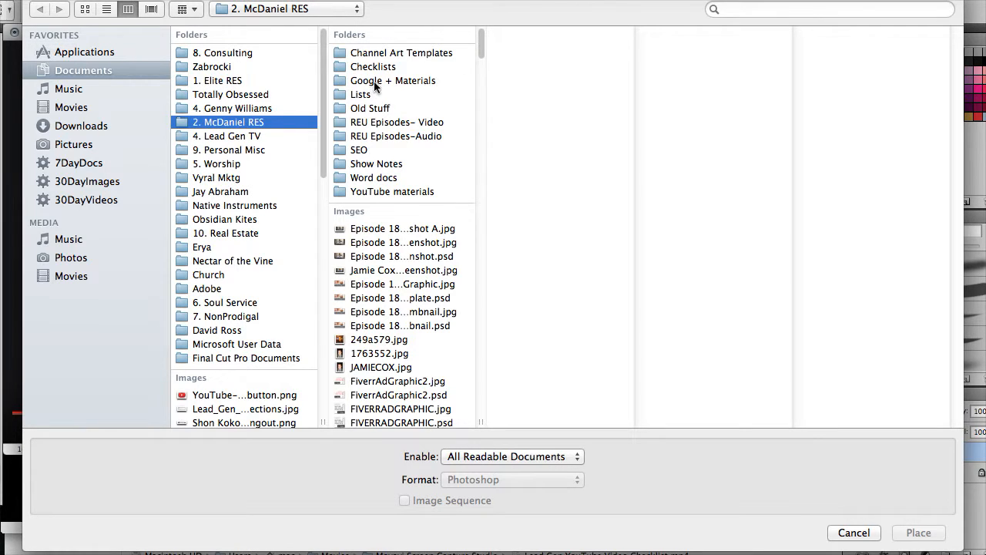
pyautogui.click(386, 192)
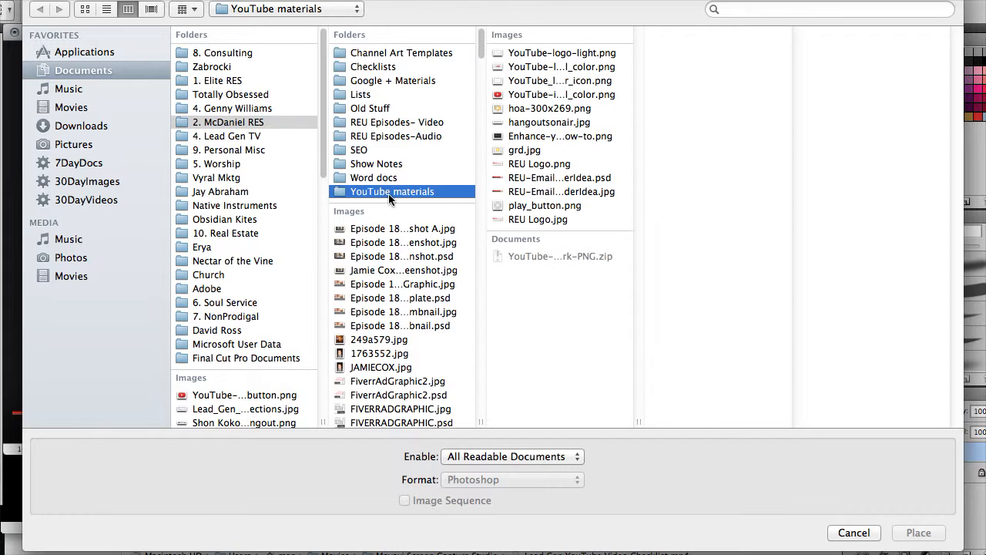
pyautogui.doubleClick(530, 206)
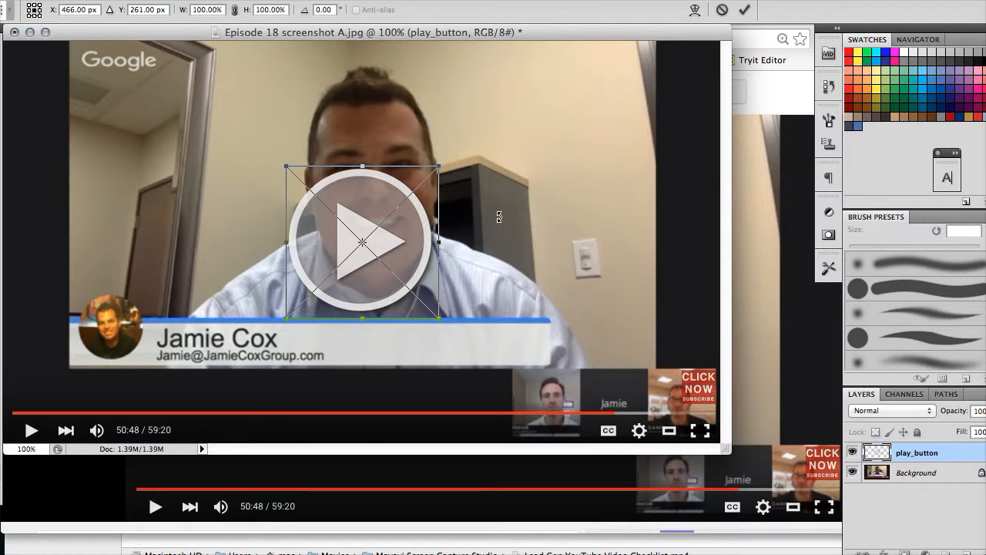
pyautogui.press('Return')
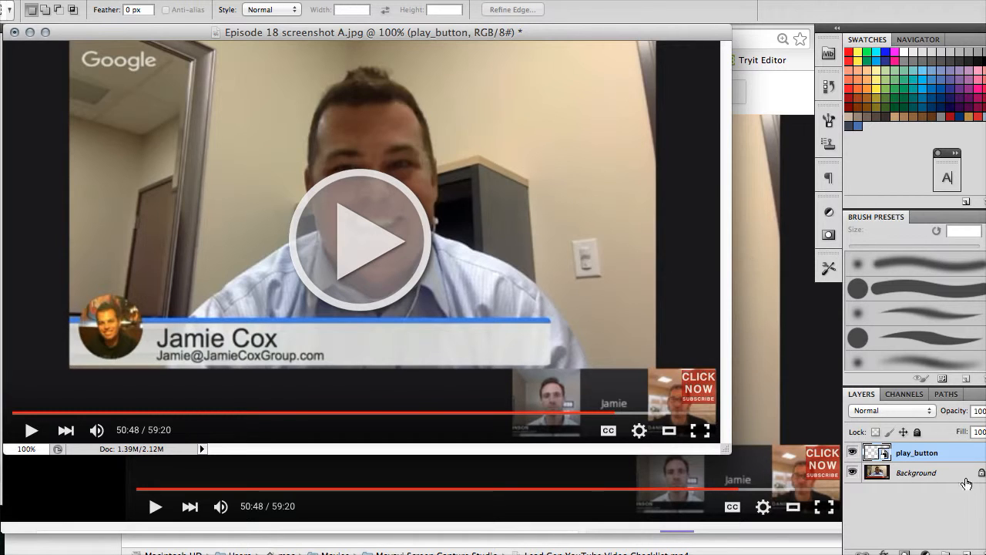
pyautogui.click(985, 411)
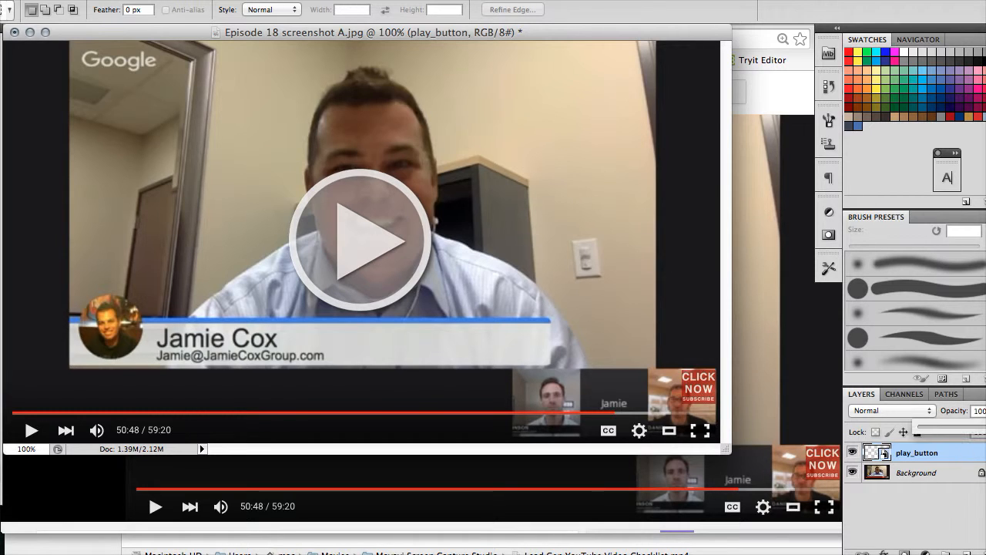
pyautogui.click(959, 432)
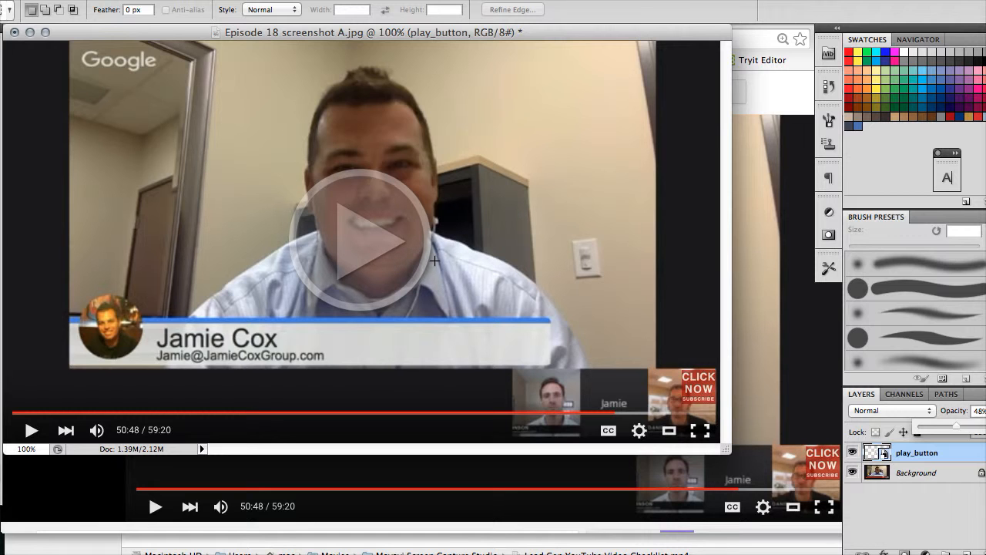
pyautogui.press('super+shift+s')
pyautogui.click(312, 202)
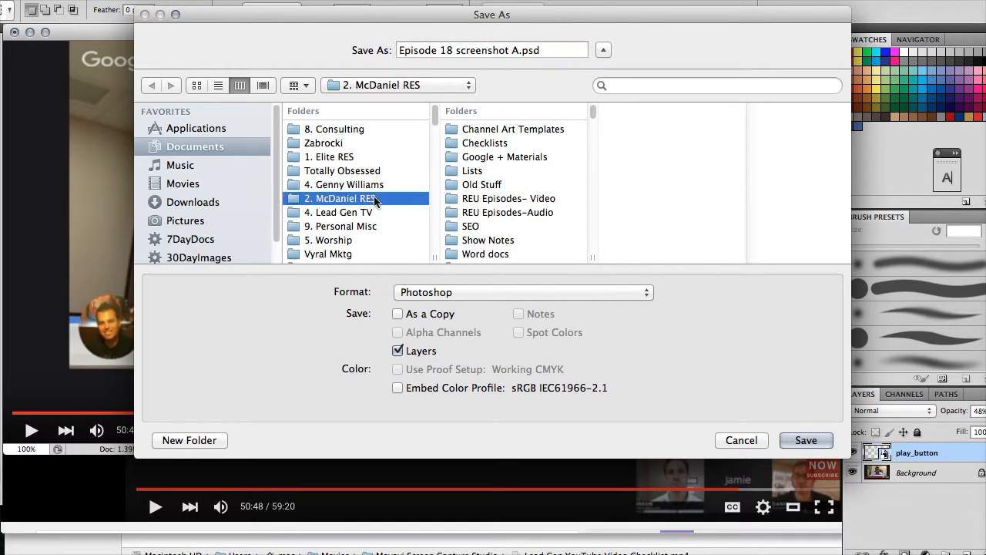
pyautogui.scroll(-5, 536, 176)
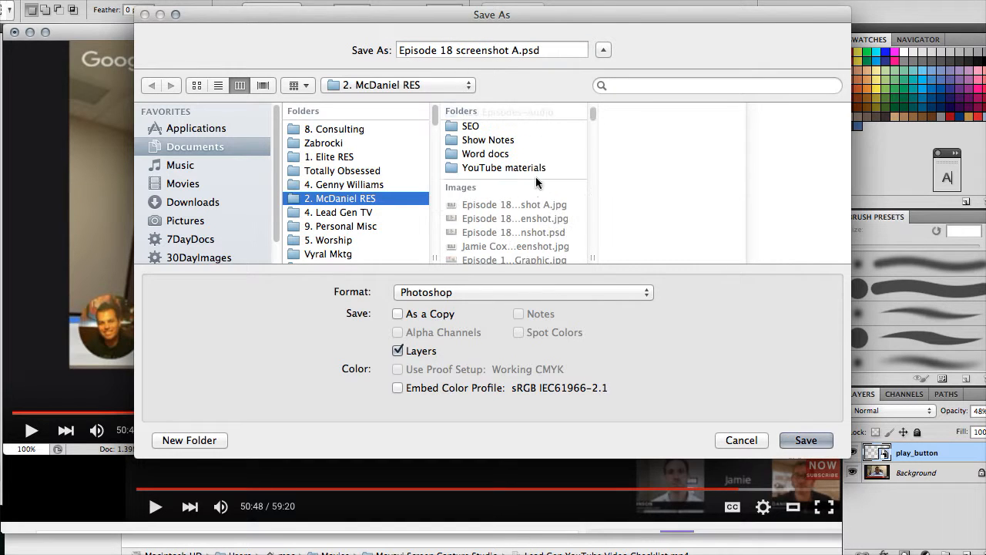
pyautogui.click(532, 219)
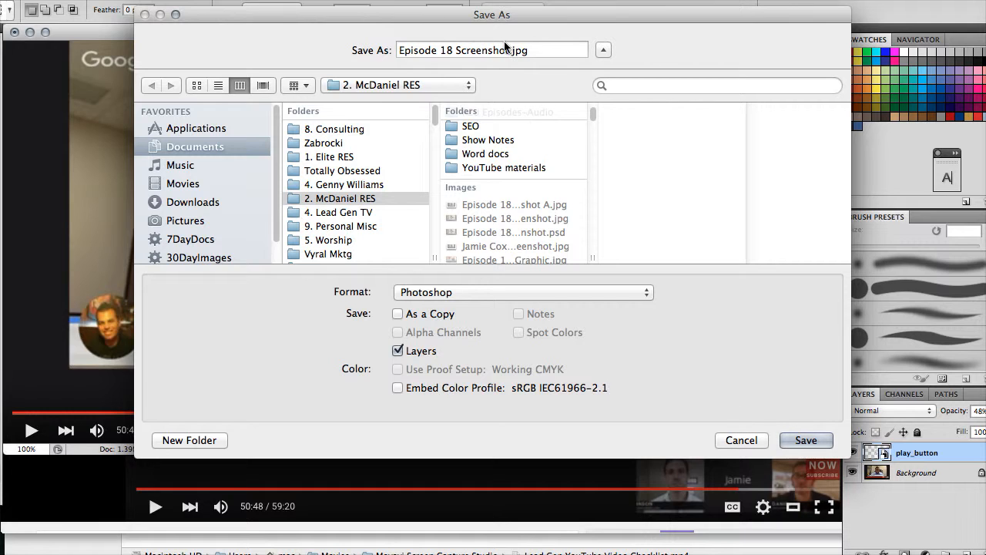
pyautogui.click(741, 440)
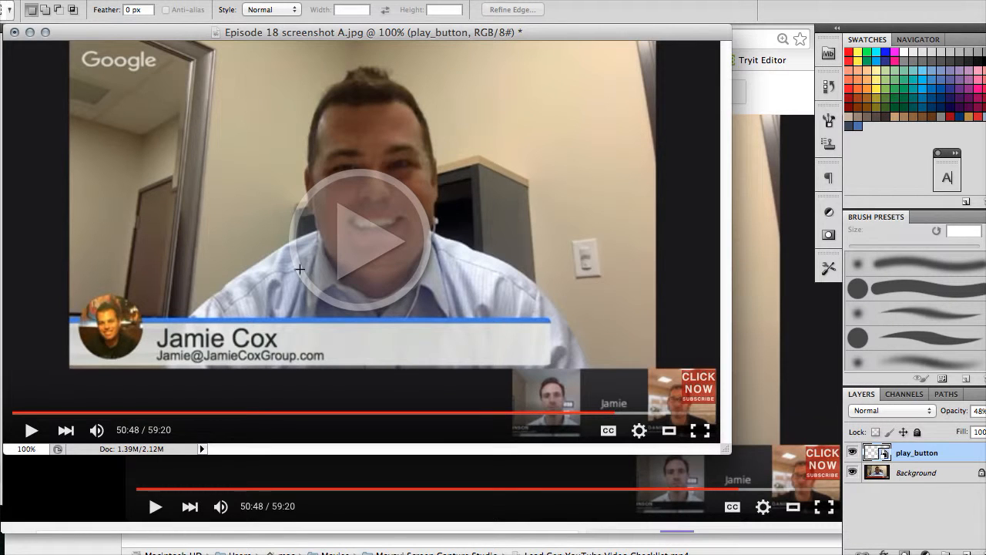